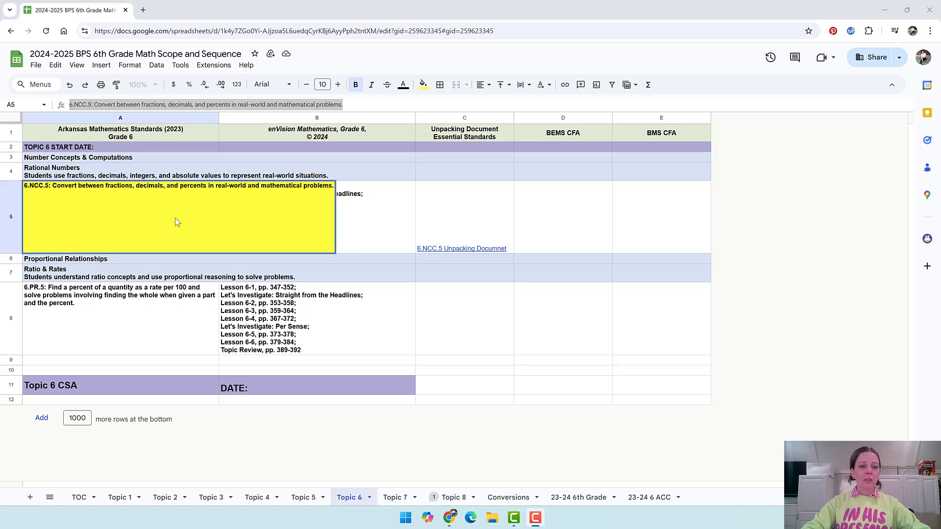
Copy the full text of standard 6.NCC.5 from cell A5 and open ChatGPT in a new browser tab
triple_click(181, 107)
key("ctrl+c")
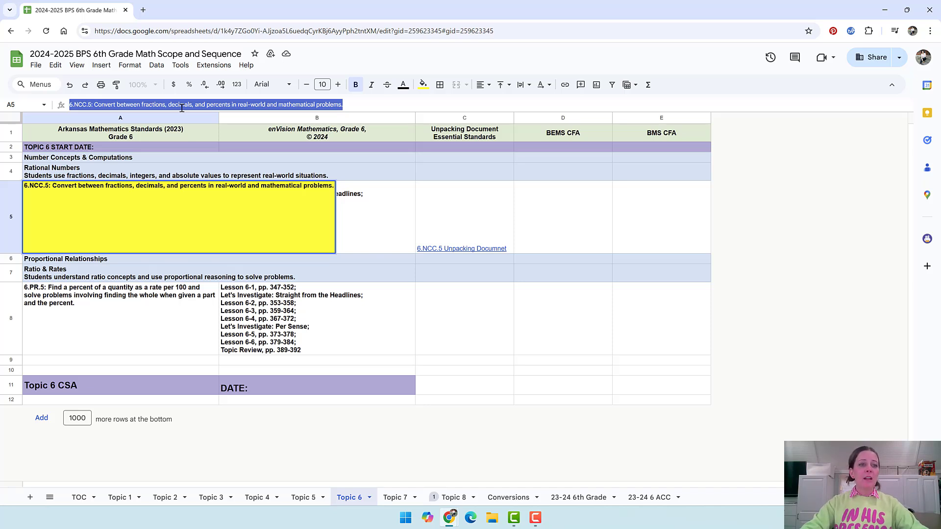
left_click(67, 9)
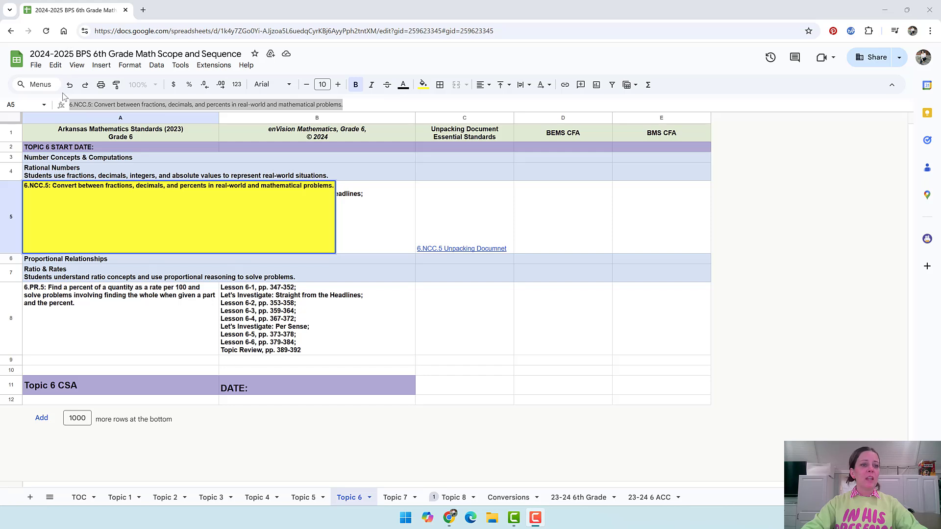
left_click(142, 10)
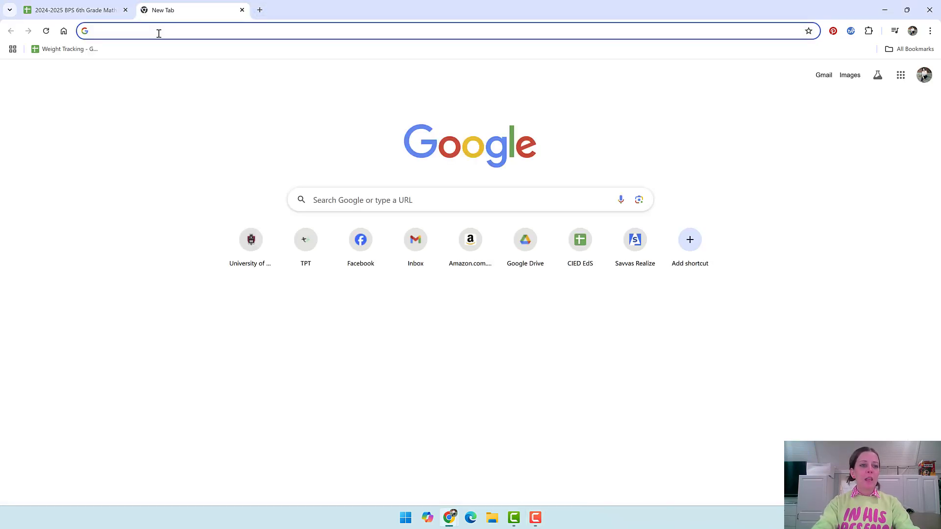
type("chat")
key("Return")
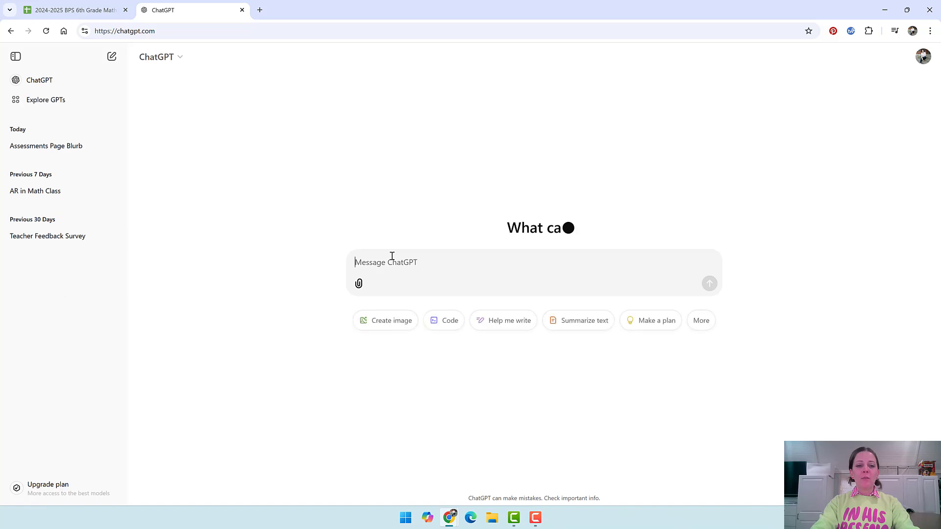
Send the prompt "Write a 6th grade math lesson plan for the standard:" followed by the copied 6.NCC.5 text
type("Wrtie")
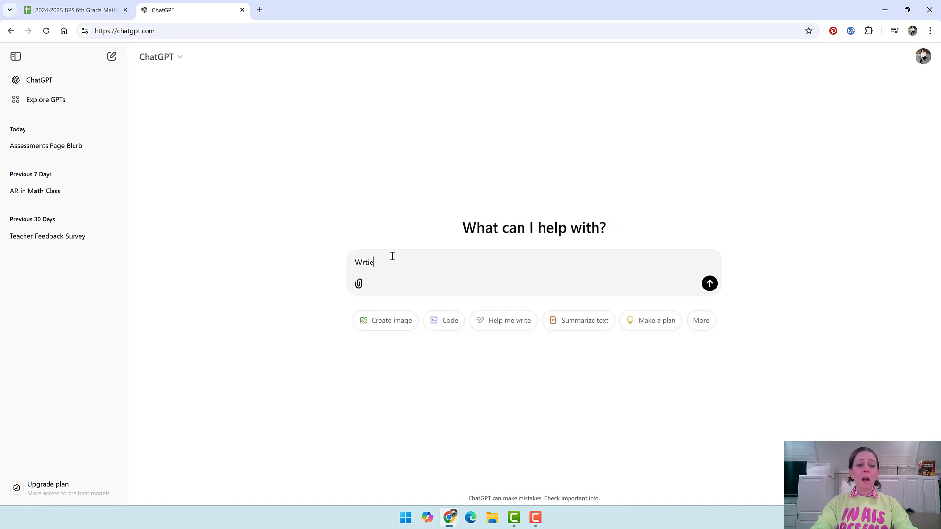
type("te a 6th grade math les")
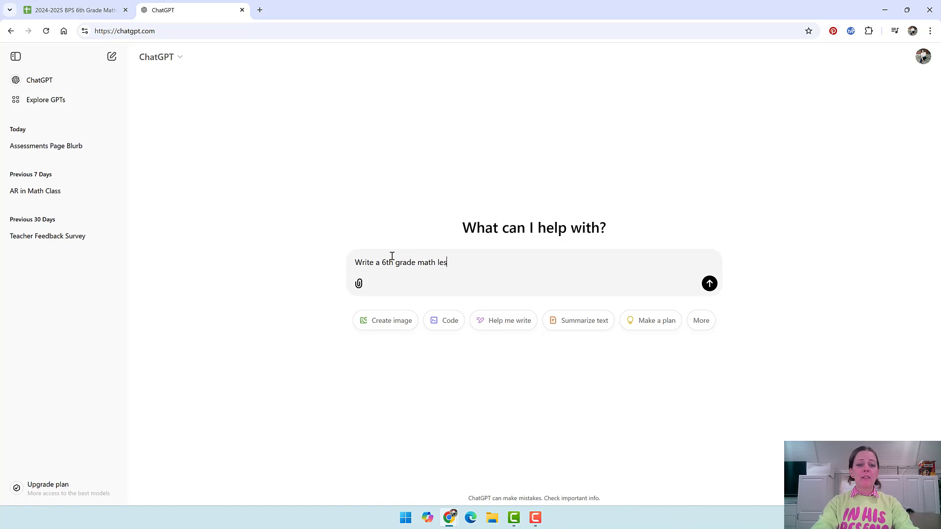
type("son plan for the standar")
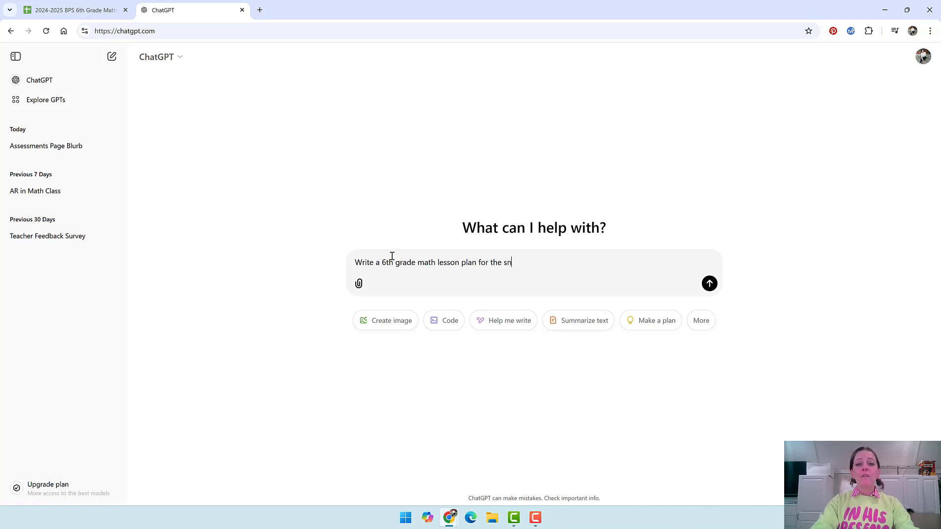
type("d")
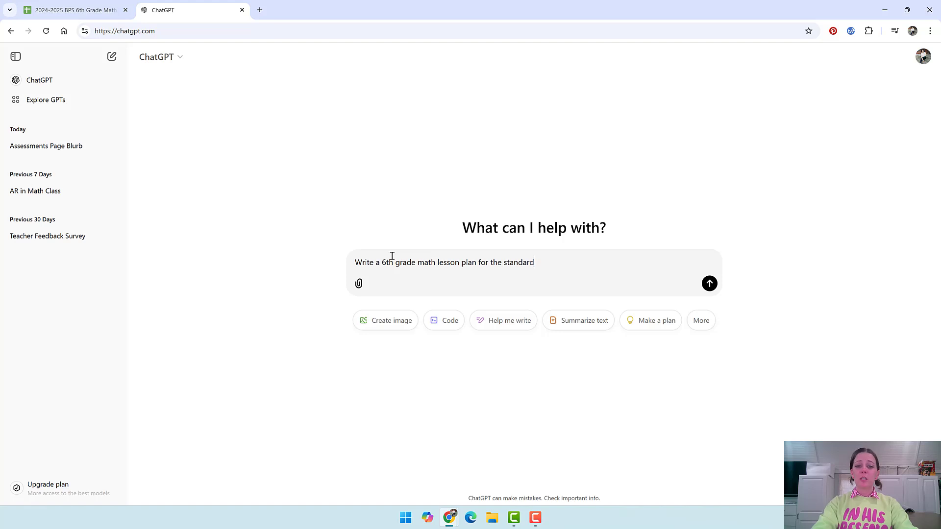
type(":")
key("ctrl+v")
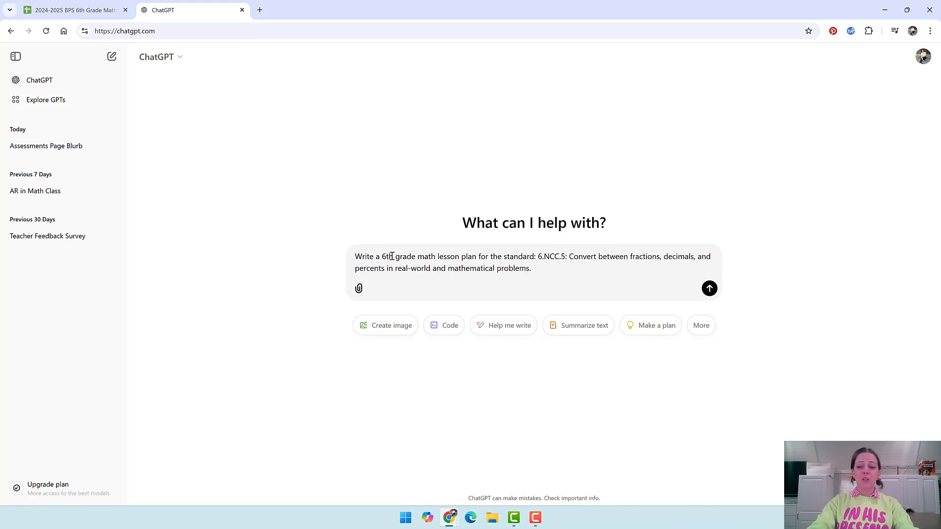
key("Return")
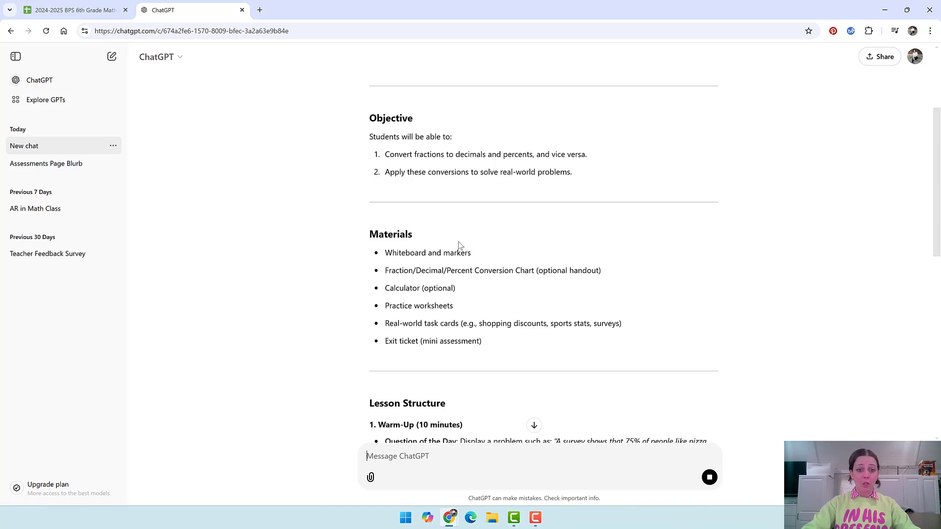
Review the generated lesson plan from its materials and lesson structure through to differentiation, reflection and homework
scroll(438, 298, "down", 2)
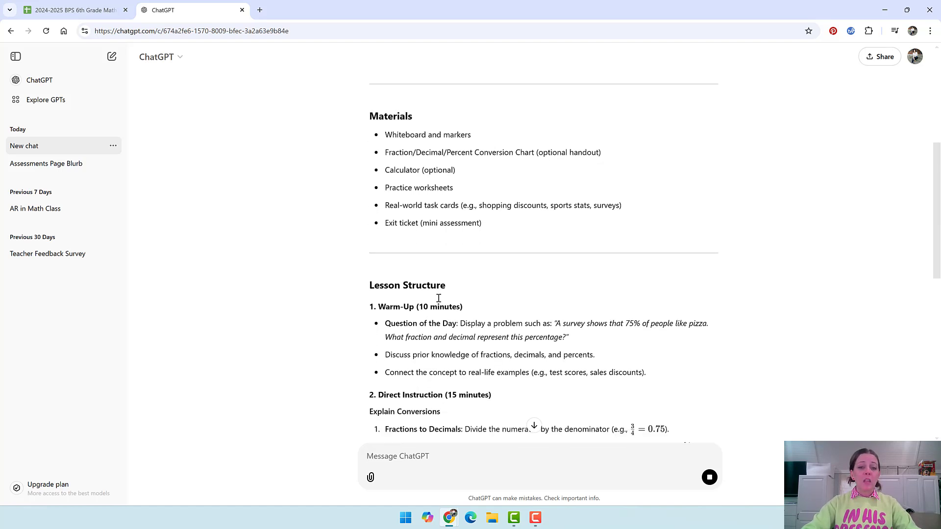
scroll(448, 330, "down", 2)
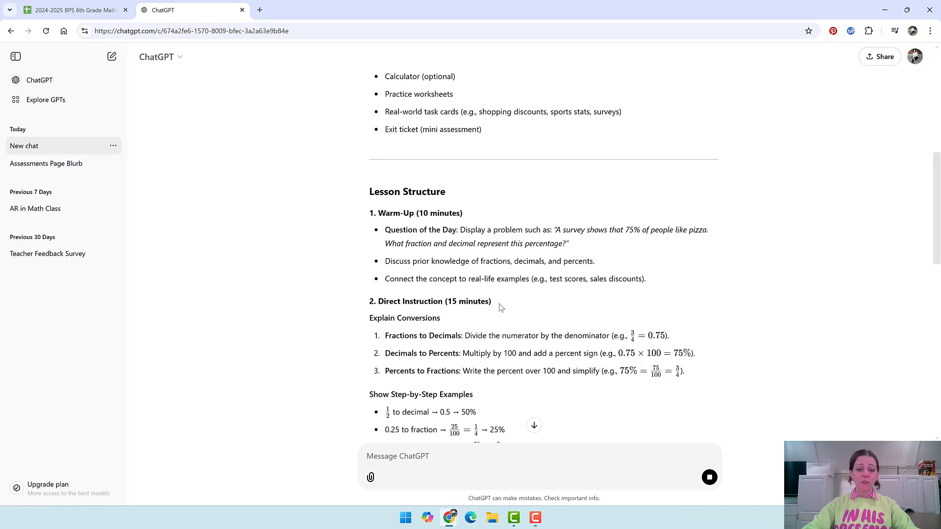
scroll(501, 308, "down", 3)
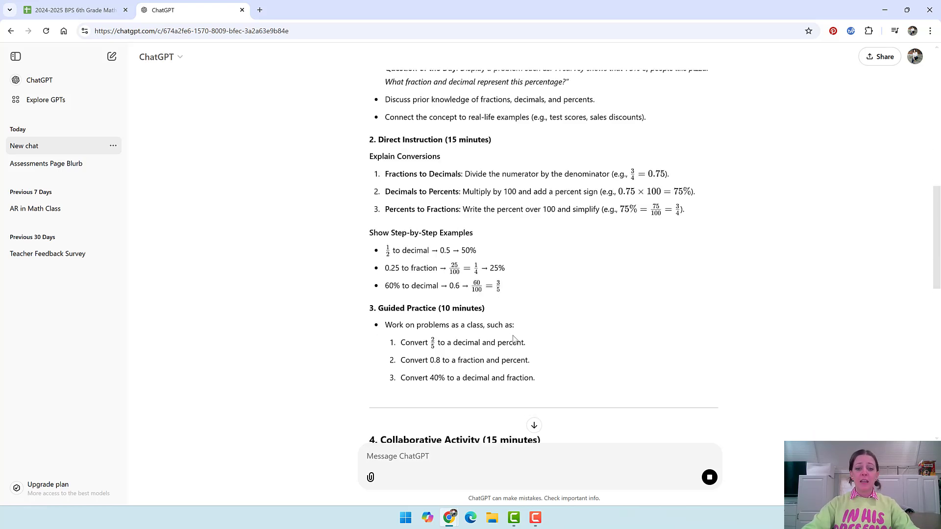
scroll(515, 340, "down", 2)
scroll(515, 340, "down", 1)
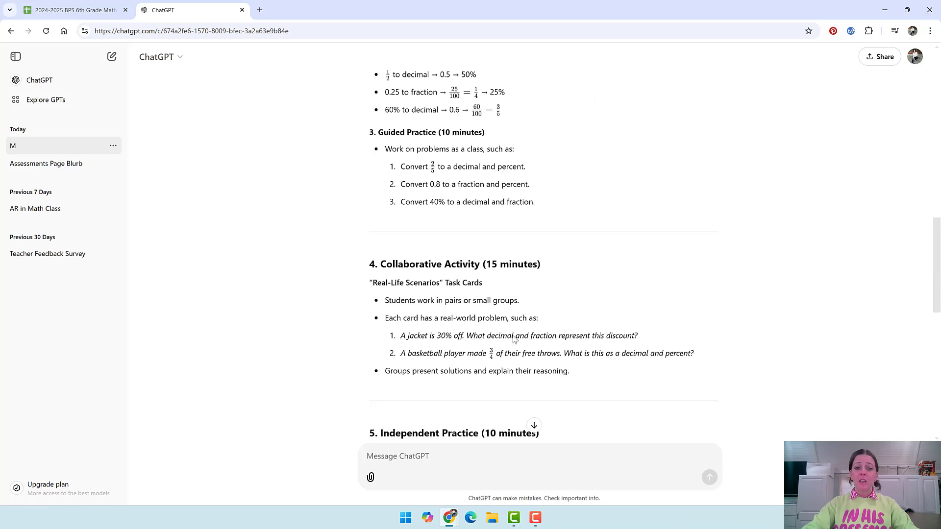
scroll(514, 339, "down", 1)
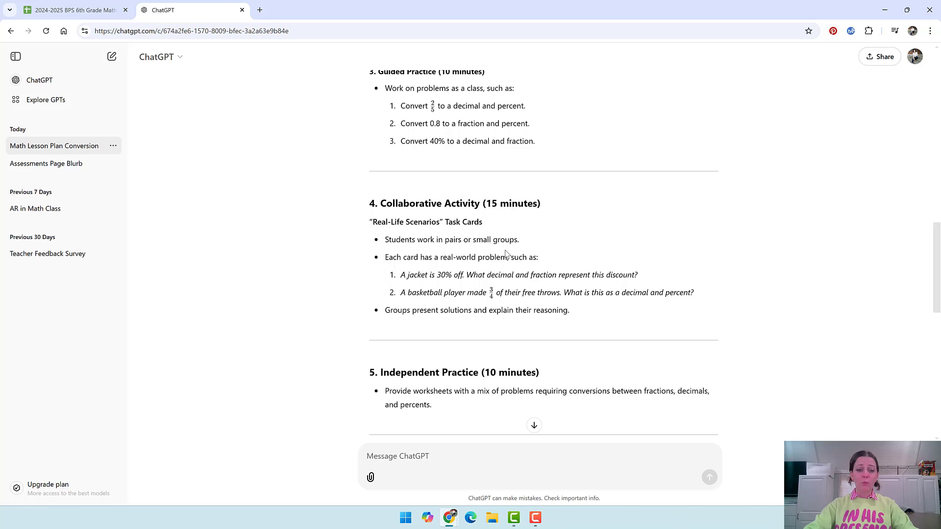
scroll(484, 330, "down", 1)
scroll(485, 330, "down", 2)
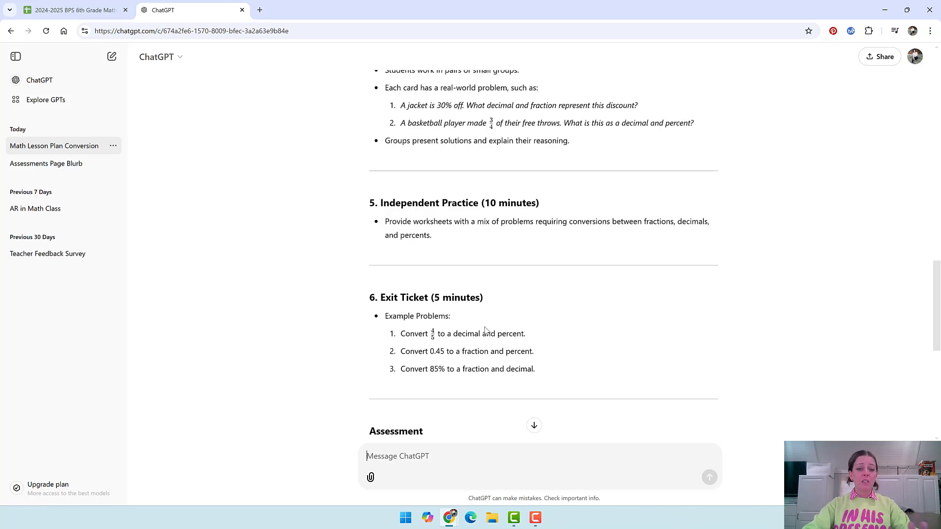
scroll(471, 313, "down", 1)
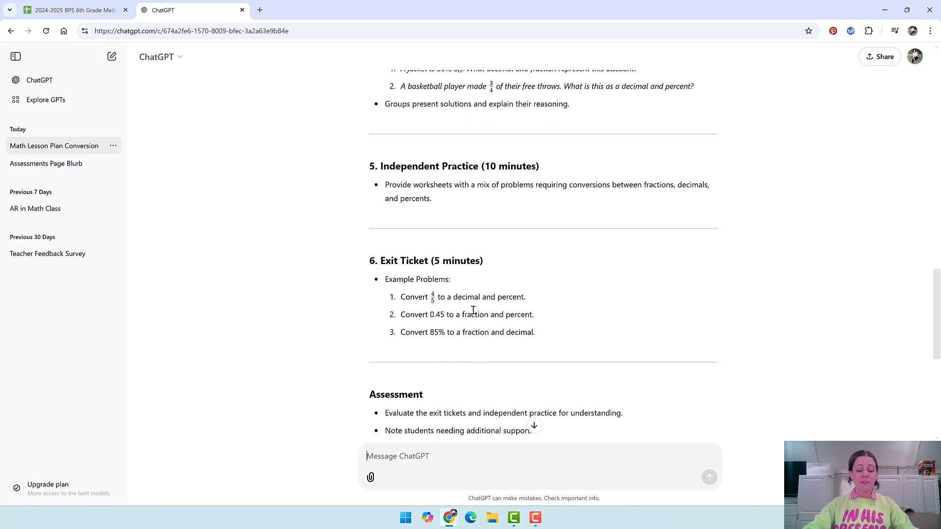
scroll(473, 310, "down", 3)
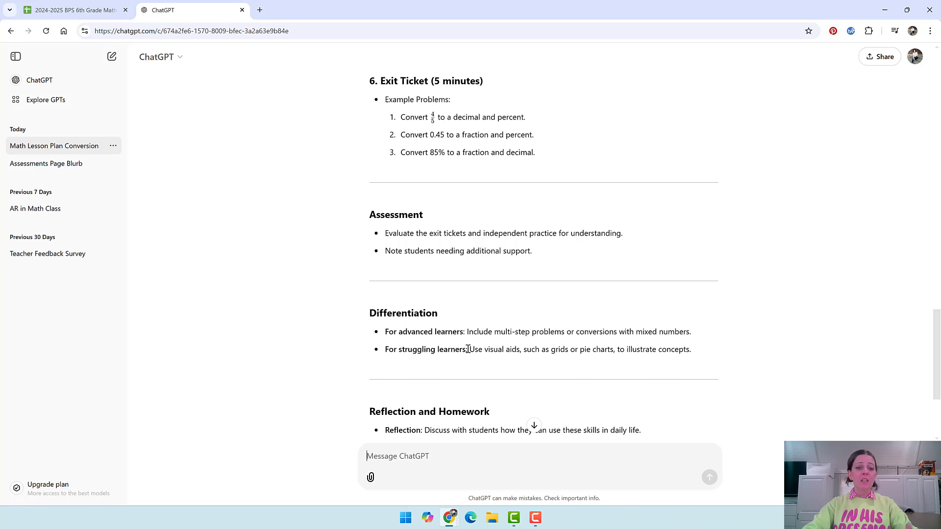
scroll(460, 378, "down", 3)
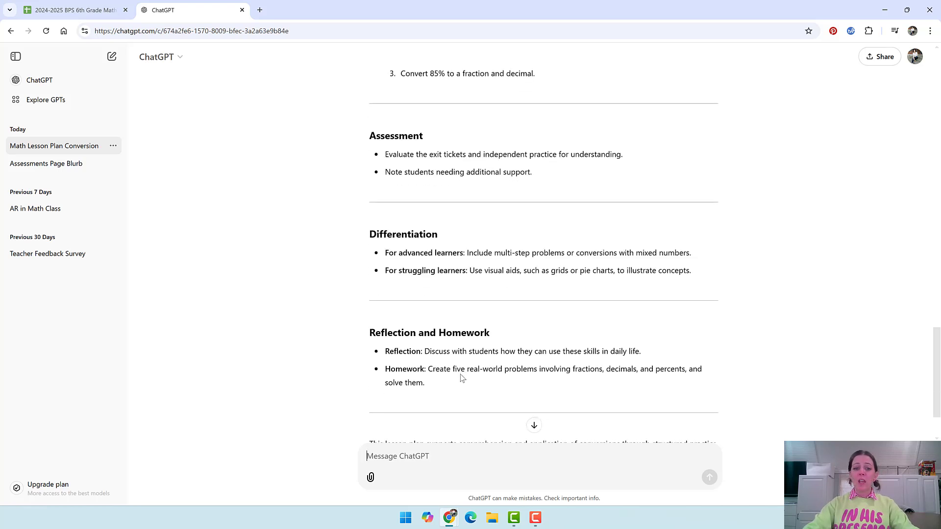
scroll(463, 283, "up", 7)
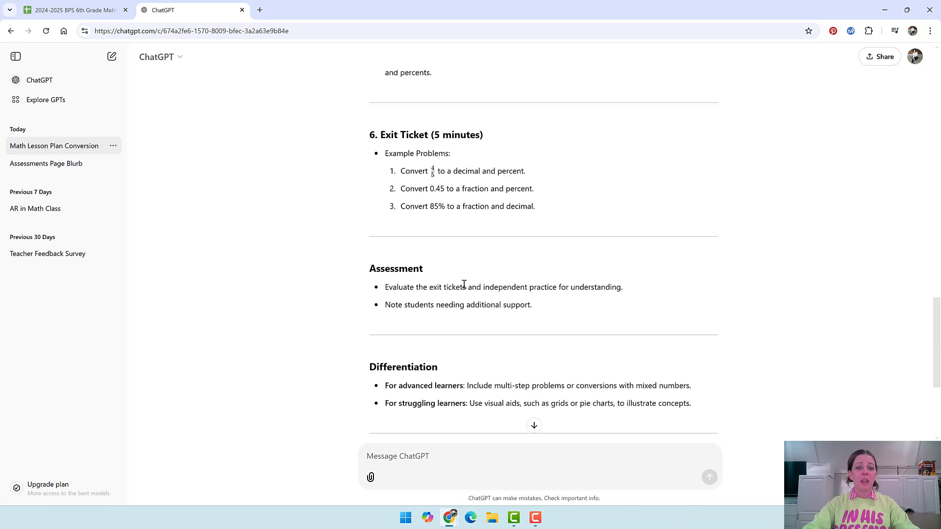
scroll(464, 285, "up", 1)
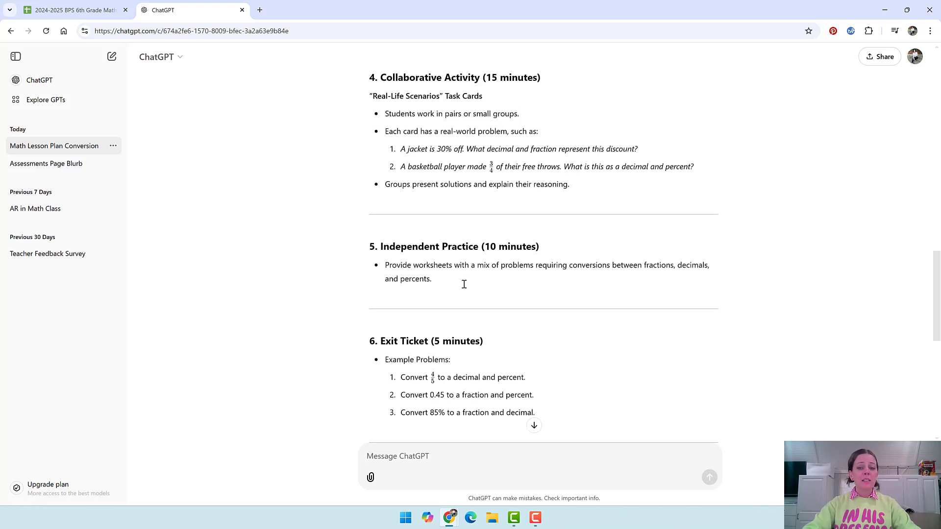
scroll(464, 285, "up", 1)
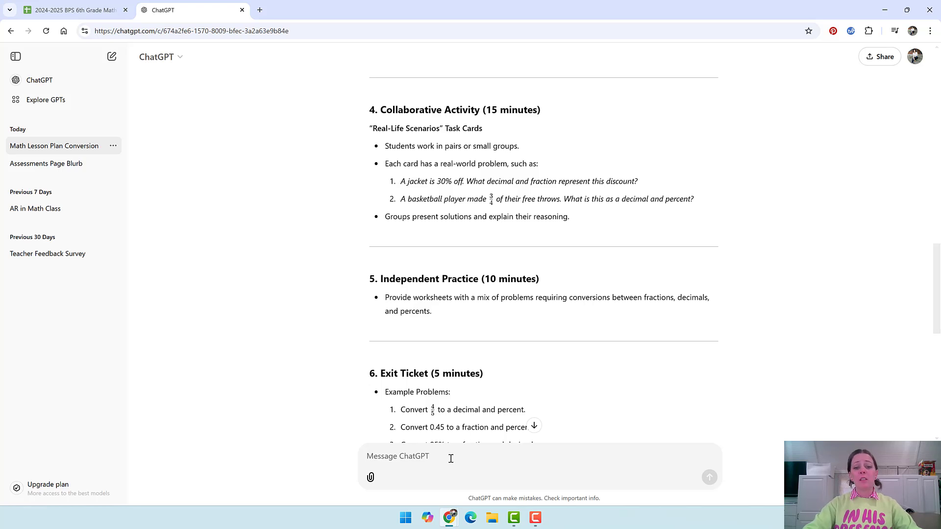
Send the follow-up request "Add movement to this lesson." in the same chat
type("A")
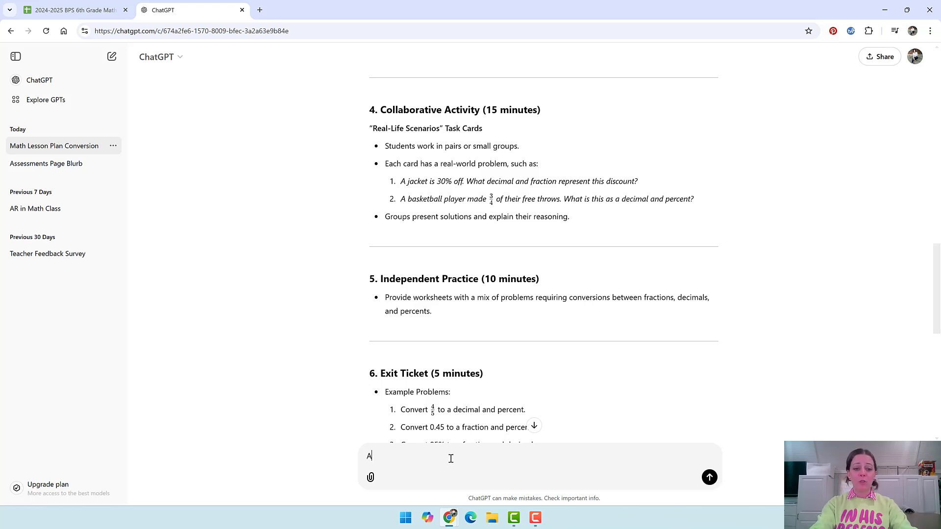
type("dd mo")
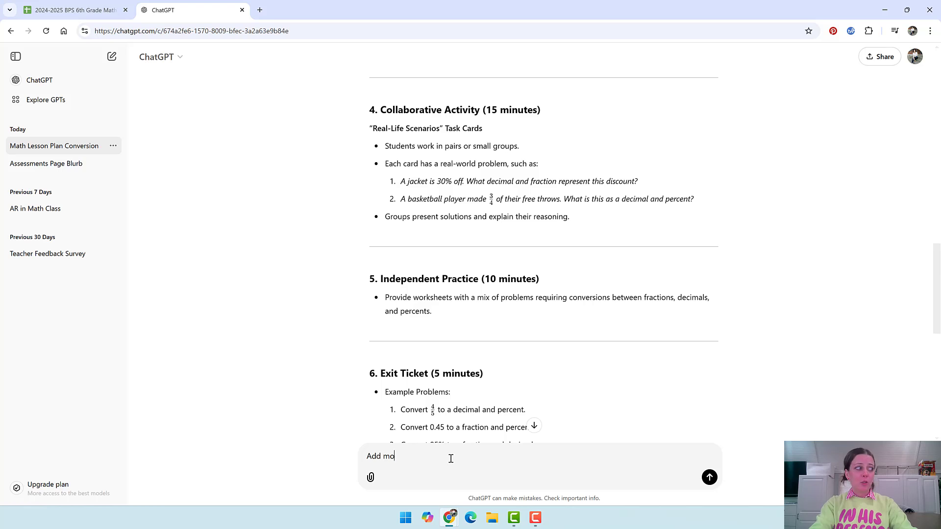
type("vement to this lesson.")
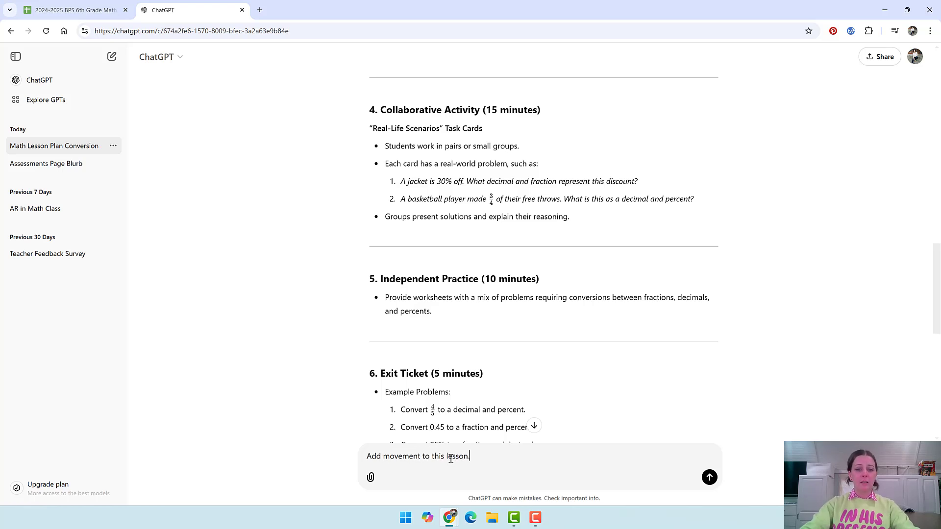
key("Return")
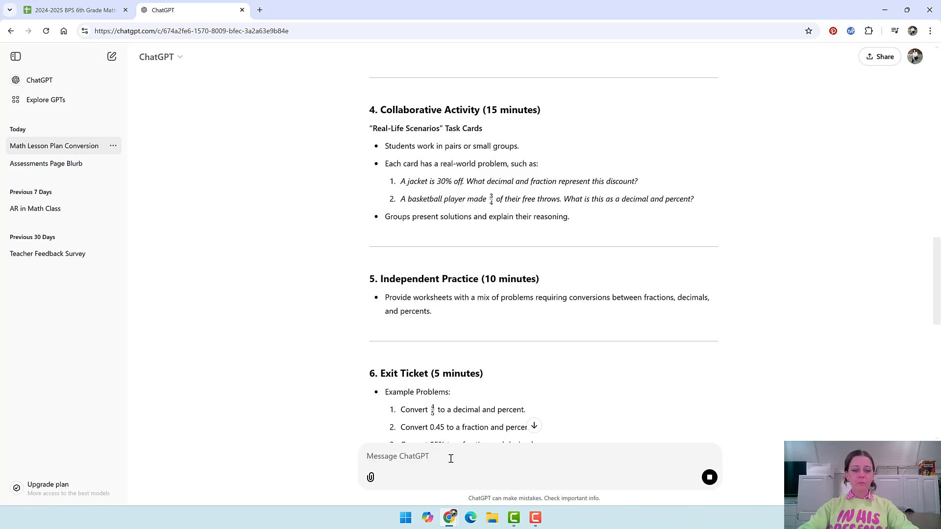
Review the movement-based version of the lesson plan, from its objective and materials through the activities to homework
scroll(541, 383, "down", 11)
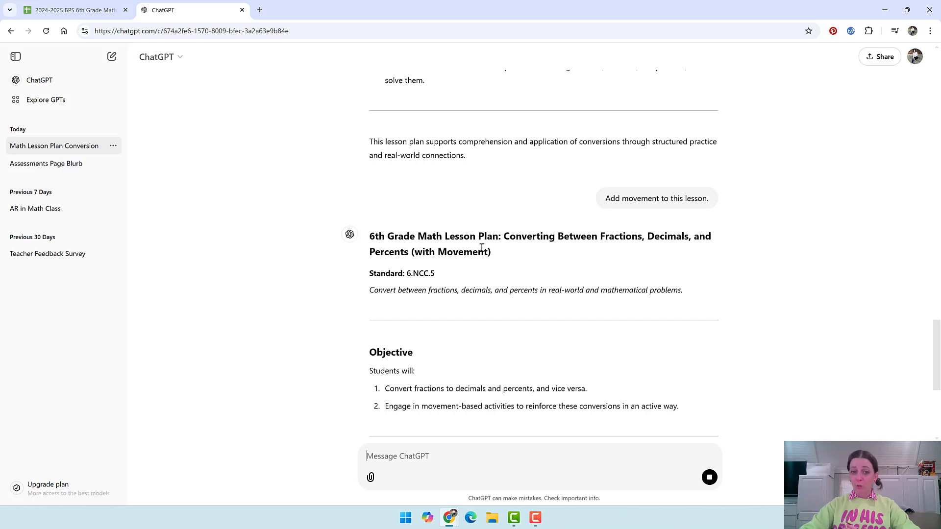
scroll(490, 318, "down", 4)
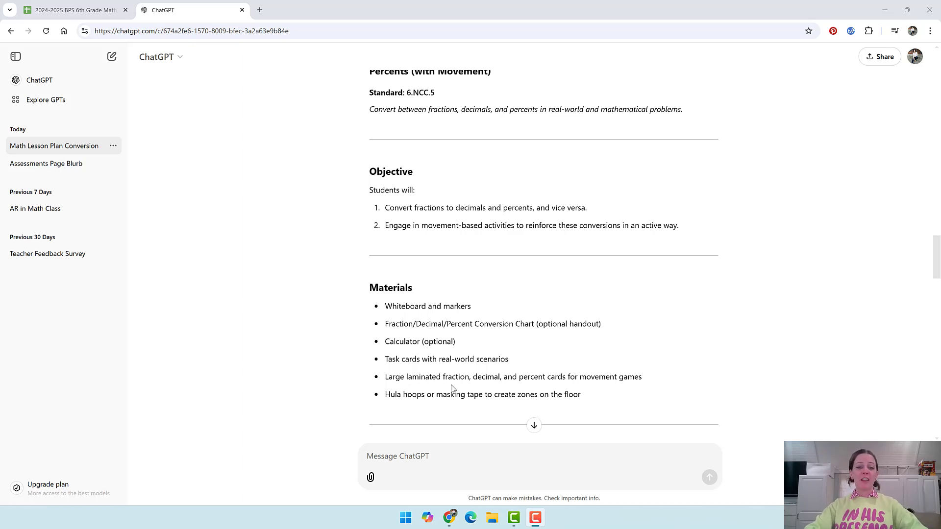
scroll(486, 391, "down", 8)
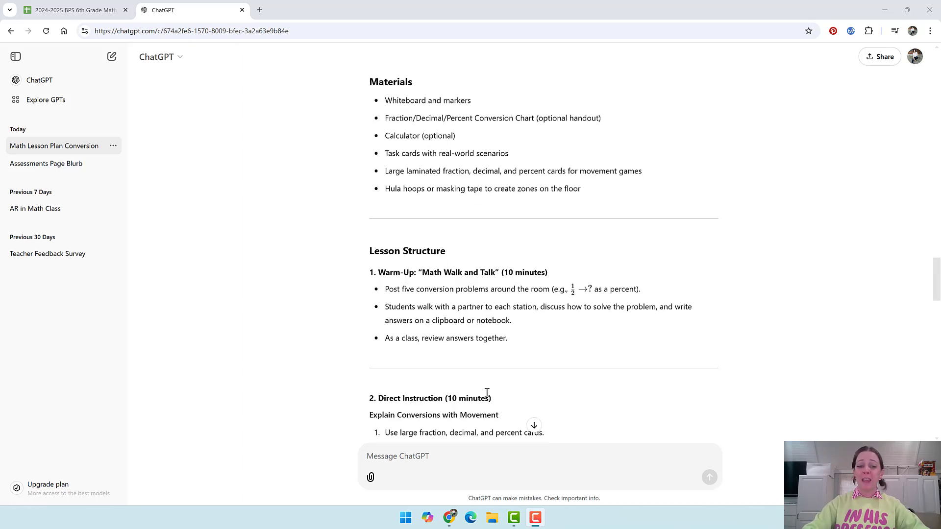
scroll(487, 393, "down", 2)
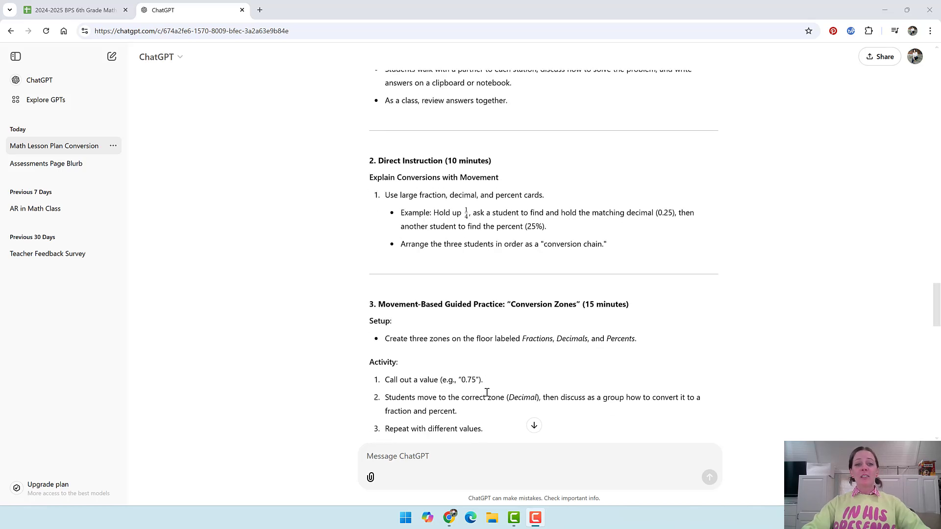
scroll(486, 392, "down", 1)
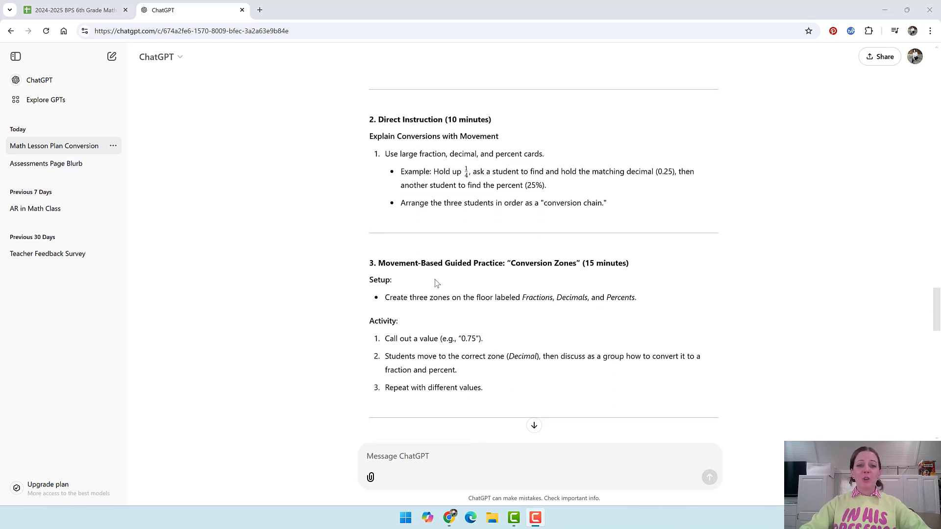
scroll(436, 293, "down", 5)
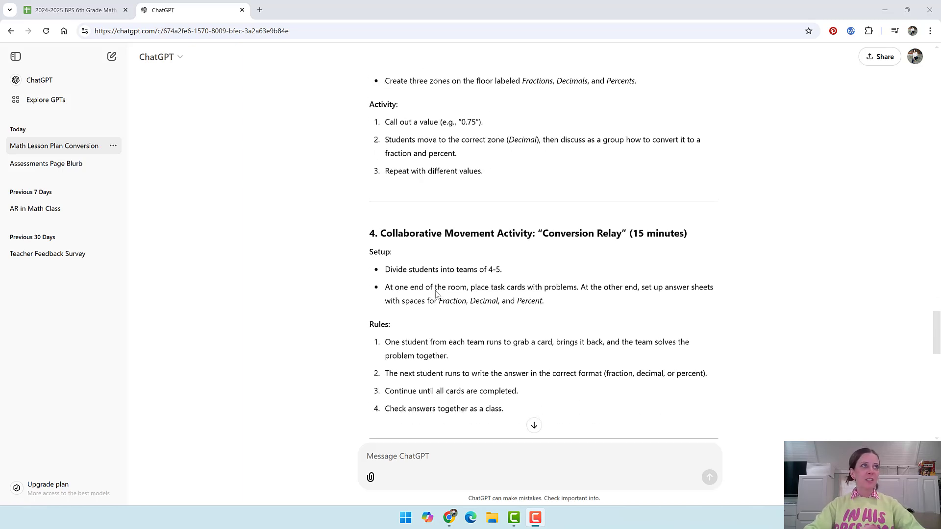
scroll(436, 294, "down", 2)
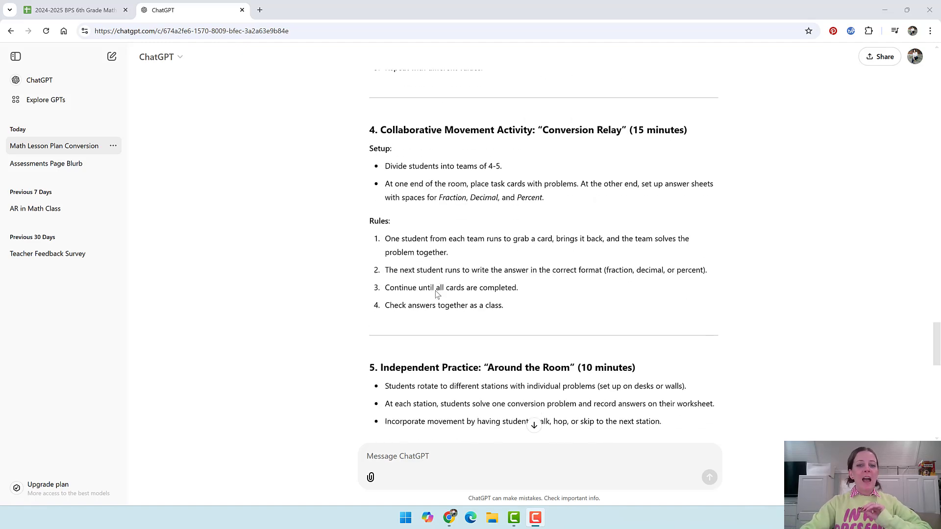
scroll(440, 309, "down", 3)
scroll(439, 309, "down", 10)
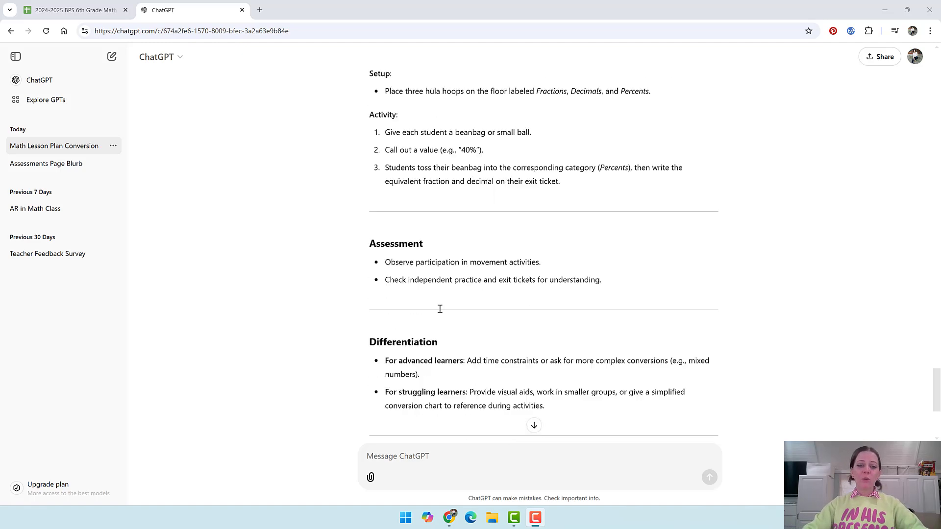
Ask in the same chat "What are some ways to incorporate movement in a 6th grade math lesson on ratios" and look through the suggested activities
left_click(405, 460)
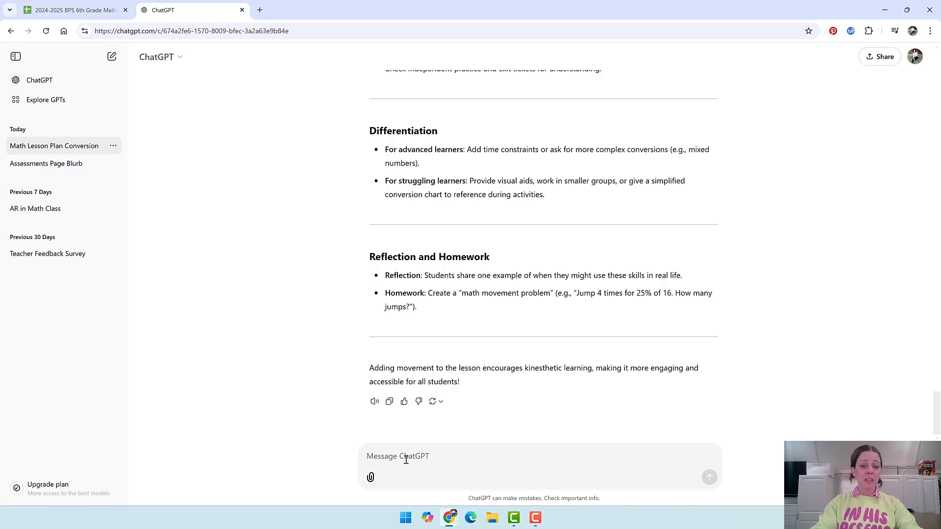
type("What are some ways to ")
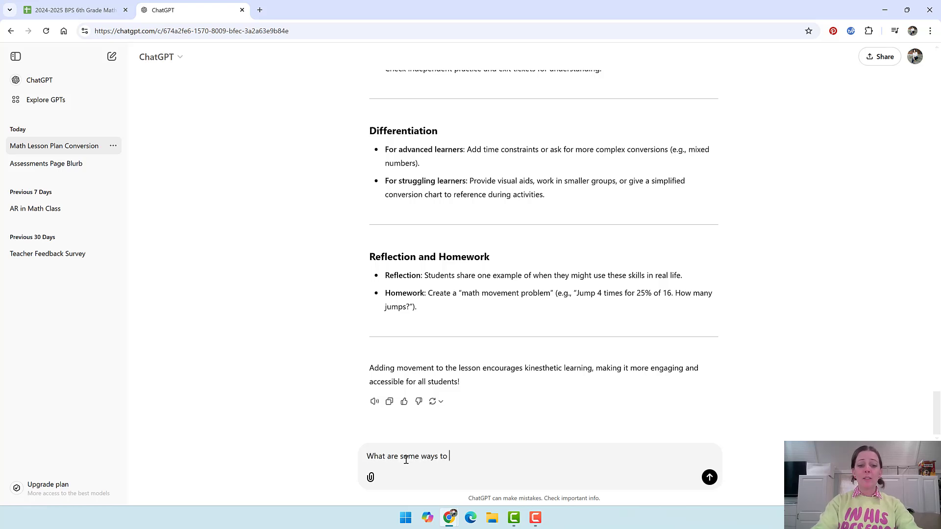
type("incorporate m")
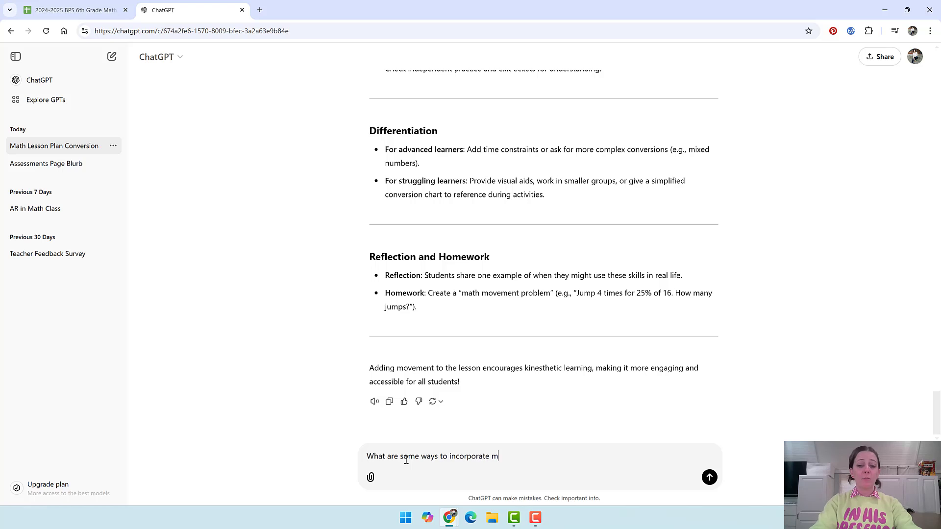
type("ovement in a 6th ")
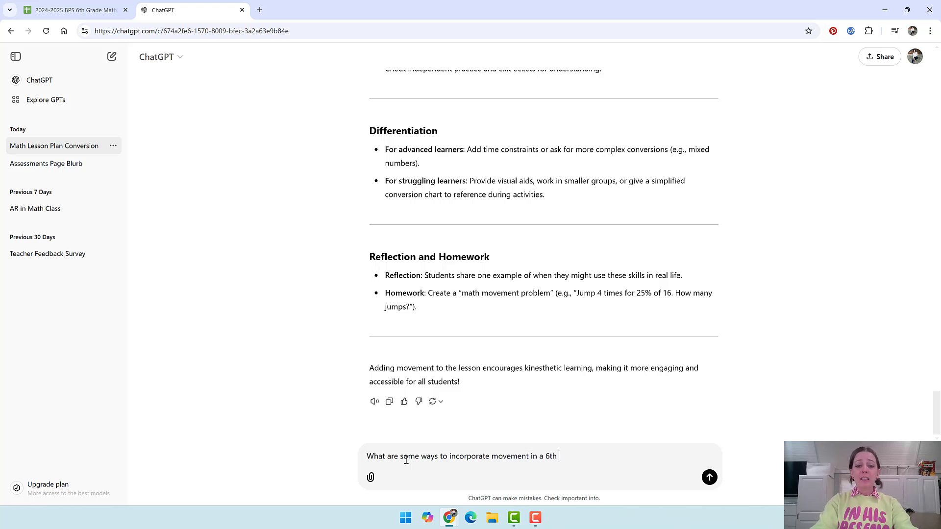
type("grade math less")
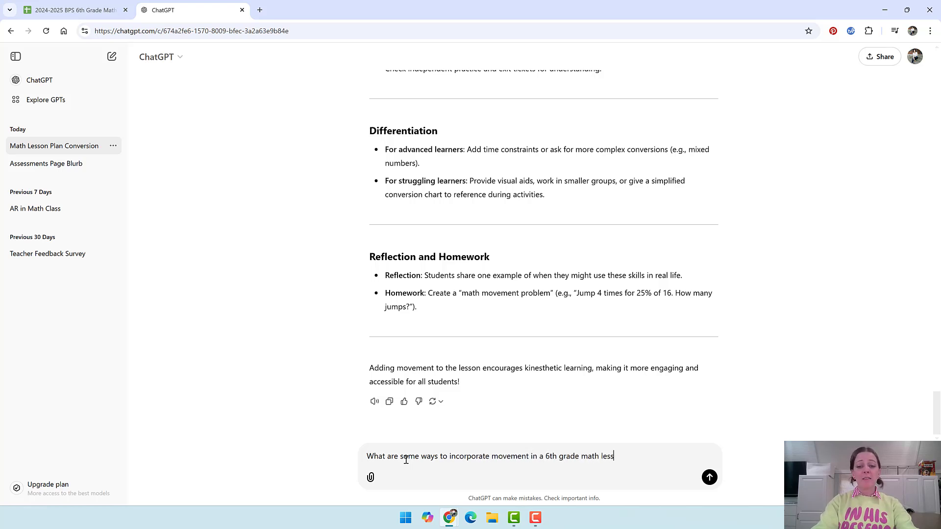
type("on on ratios")
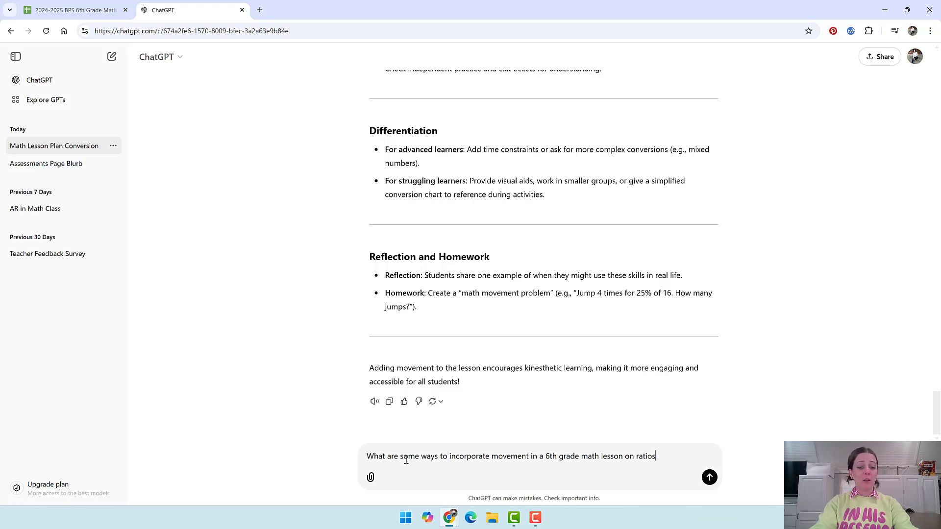
key("Return")
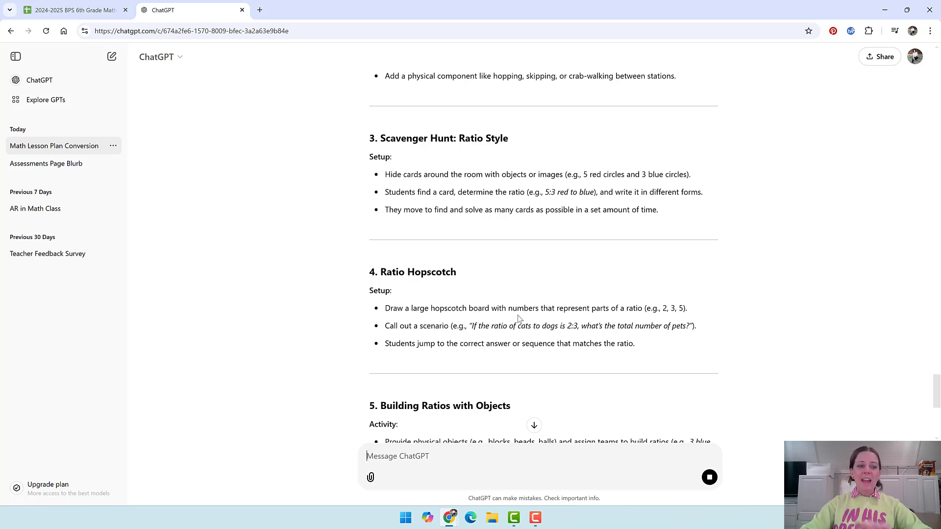
scroll(494, 309, "down", 2)
scroll(494, 309, "down", 1)
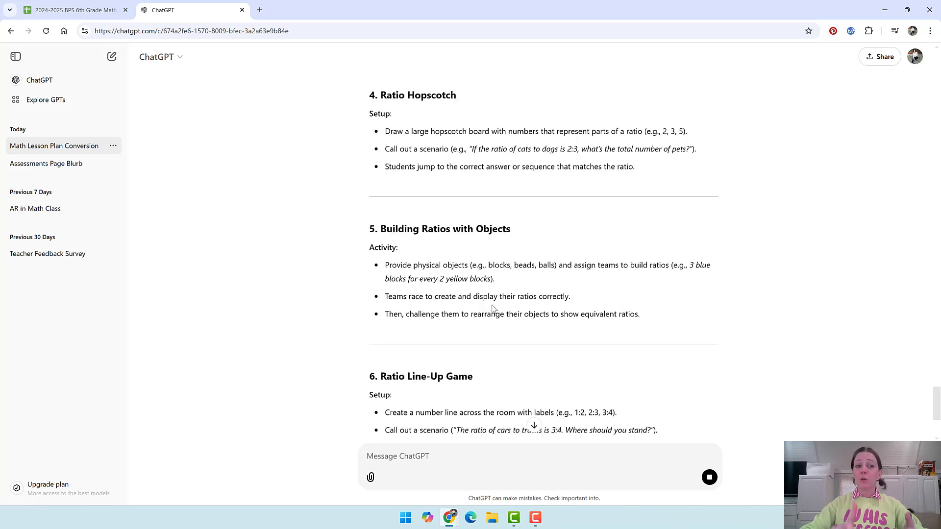